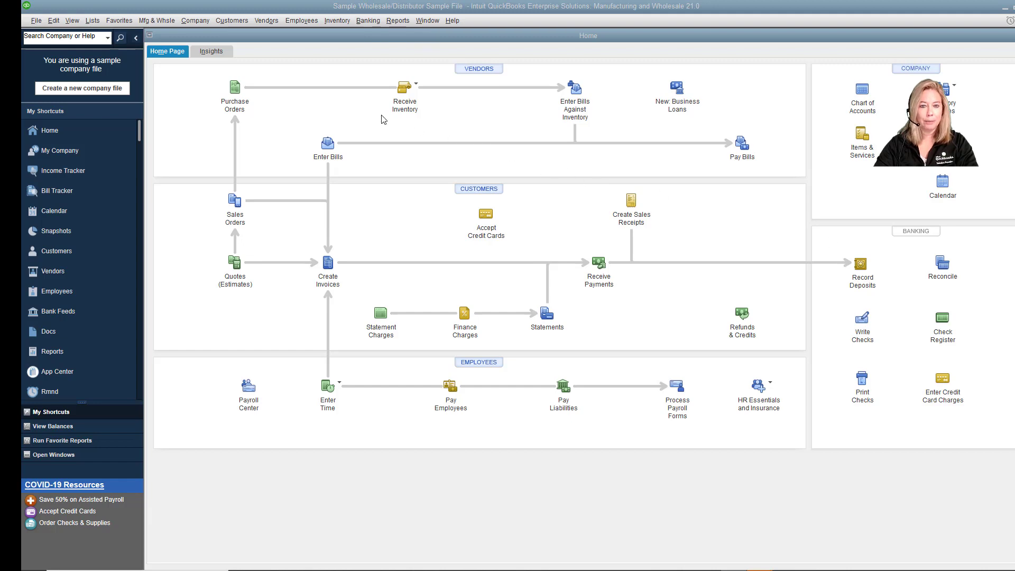
Run the Price List report from the Item List and open its Customize Report settings.
{"action": "left_click", "coordinate": [92, 21]}
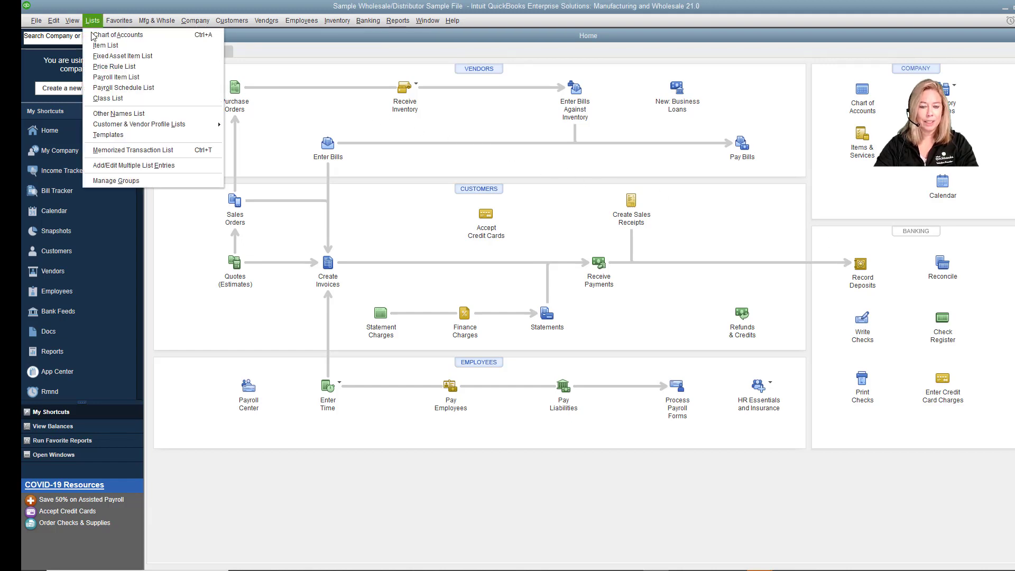
{"action": "left_click", "coordinate": [95, 46]}
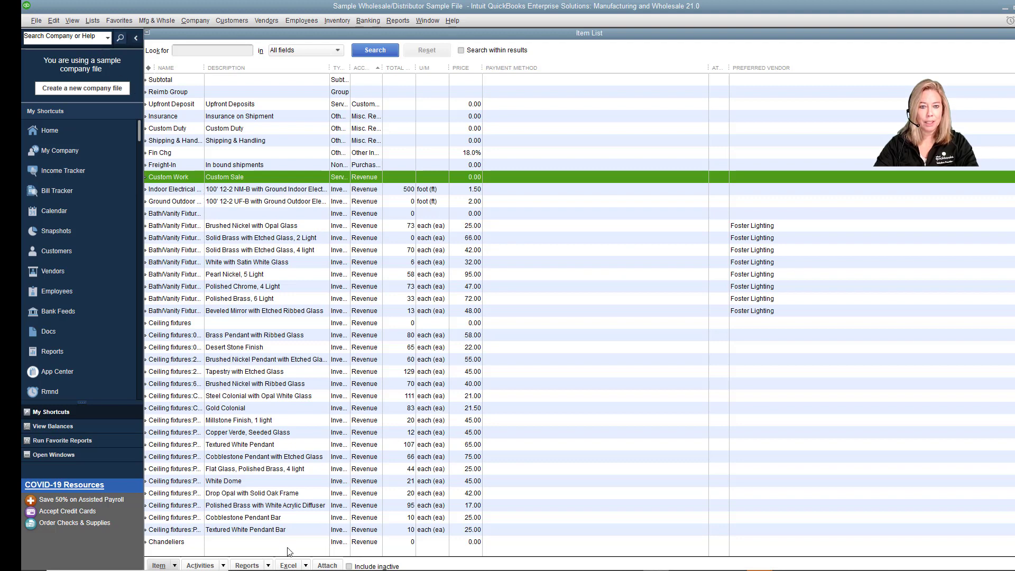
{"action": "left_click", "coordinate": [269, 565]}
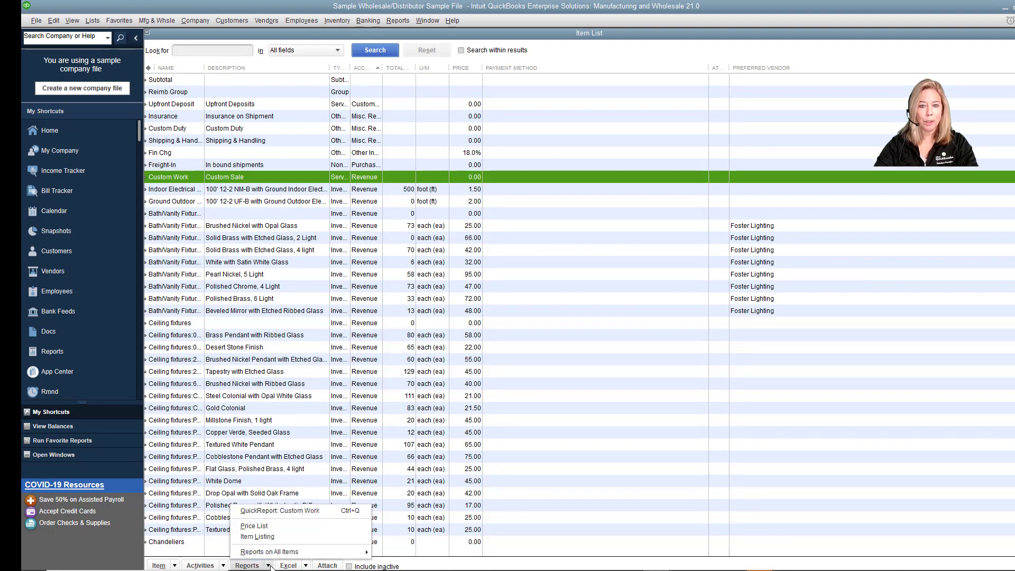
{"action": "left_click", "coordinate": [284, 529]}
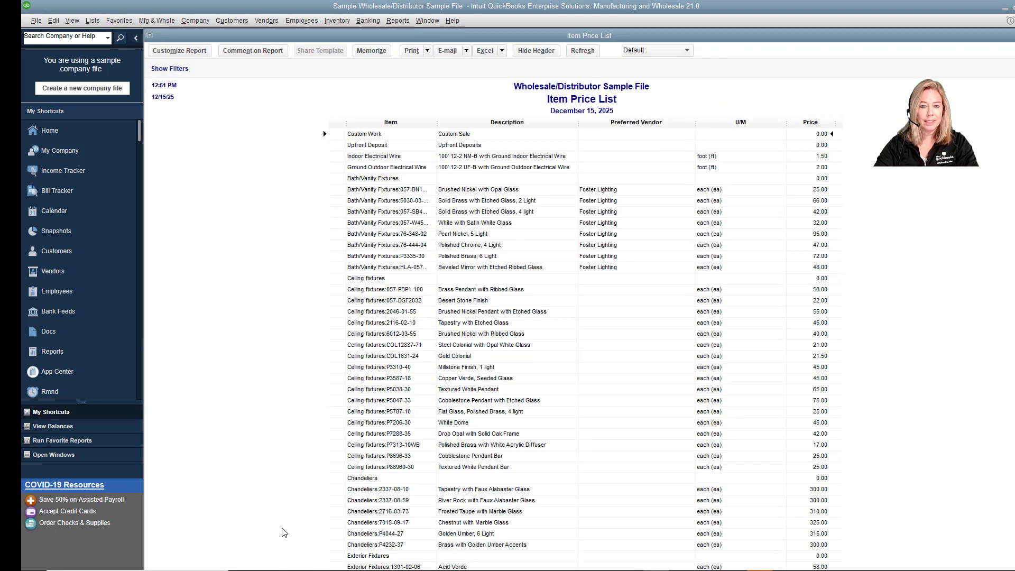
{"action": "left_click", "coordinate": [179, 51]}
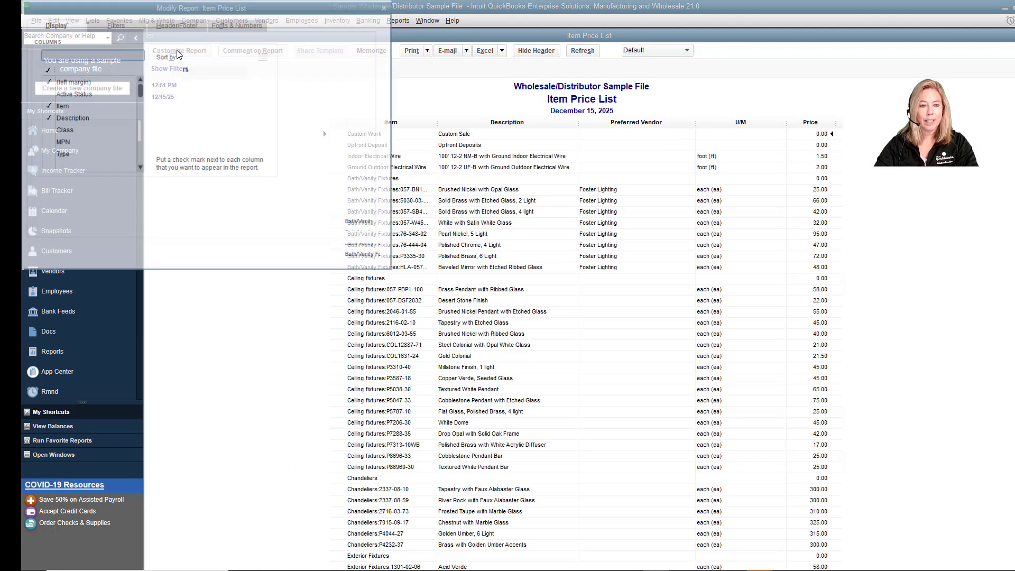
Check Cost in the Display tab's Columns list and apply it to the price list.
{"action": "left_click", "coordinate": [140, 169]}
{"action": "left_click", "coordinate": [141, 169]}
{"action": "left_click", "coordinate": [140, 169]}
{"action": "left_click", "coordinate": [140, 170]}
{"action": "left_click", "coordinate": [140, 169]}
{"action": "left_click", "coordinate": [140, 170]}
{"action": "left_click", "coordinate": [140, 170]}
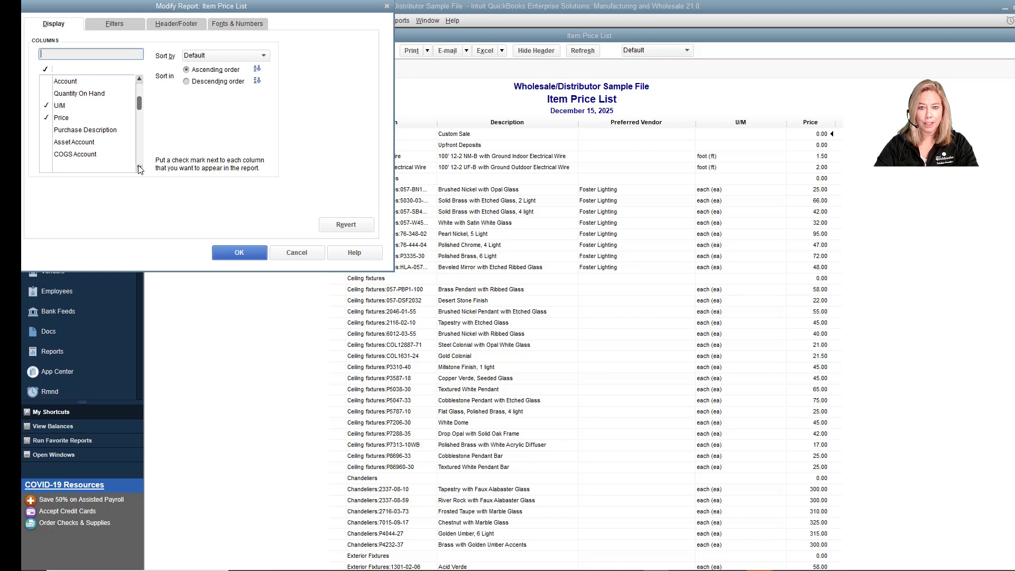
{"action": "left_click", "coordinate": [140, 169]}
{"action": "left_click", "coordinate": [140, 169]}
{"action": "left_click", "coordinate": [140, 170]}
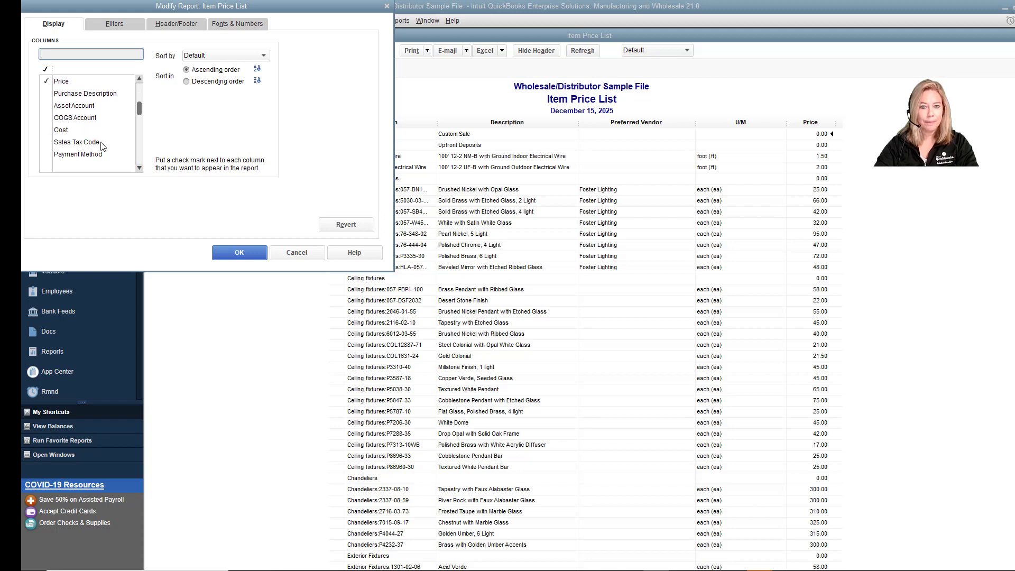
{"action": "left_click", "coordinate": [48, 130]}
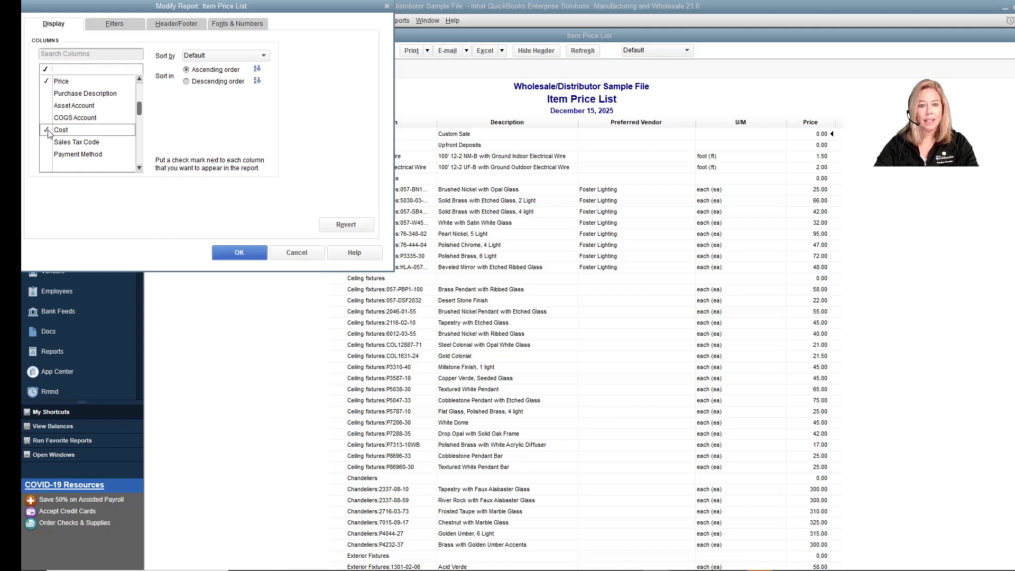
{"action": "left_click", "coordinate": [140, 169]}
{"action": "left_click", "coordinate": [140, 169]}
{"action": "left_click", "coordinate": [140, 170]}
{"action": "left_click", "coordinate": [139, 169]}
{"action": "left_click", "coordinate": [139, 169]}
{"action": "left_click", "coordinate": [140, 169]}
{"action": "left_click", "coordinate": [140, 170]}
{"action": "left_click", "coordinate": [140, 169]}
{"action": "left_click", "coordinate": [140, 170]}
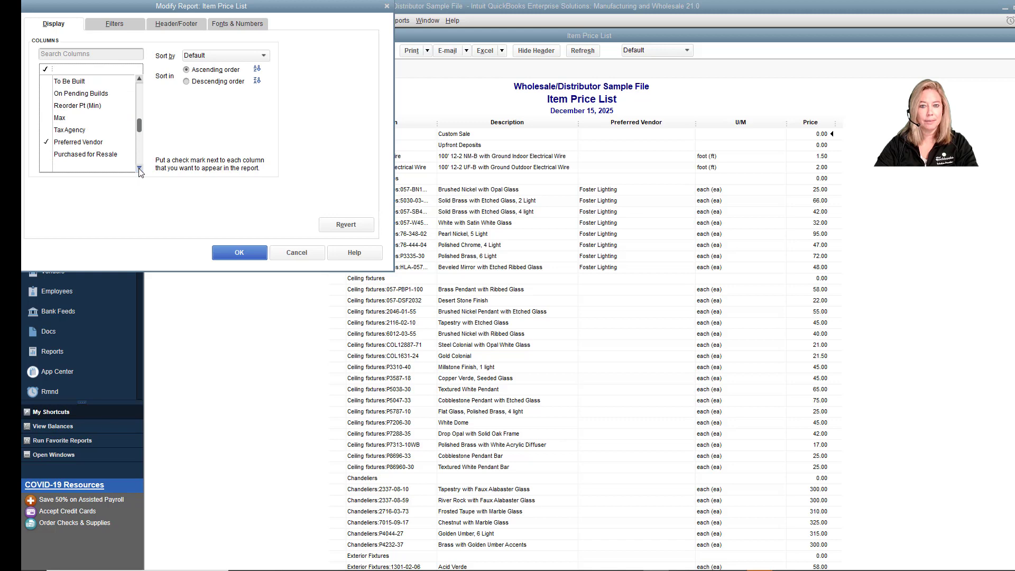
{"action": "left_click", "coordinate": [234, 252]}
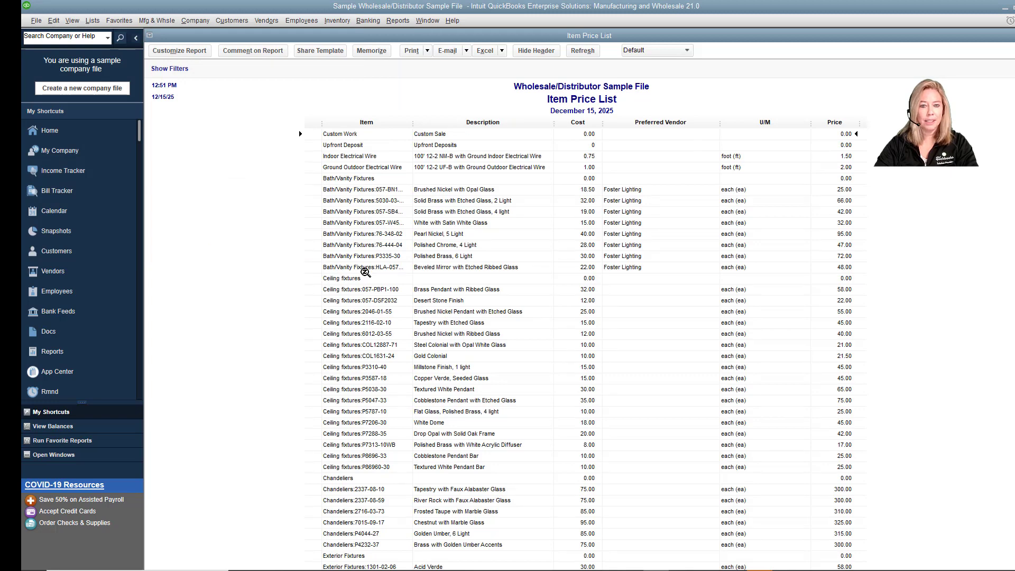
Add a Preferred Vendor filter set to Foster Lighting and apply it to the report.
{"action": "left_click", "coordinate": [195, 53]}
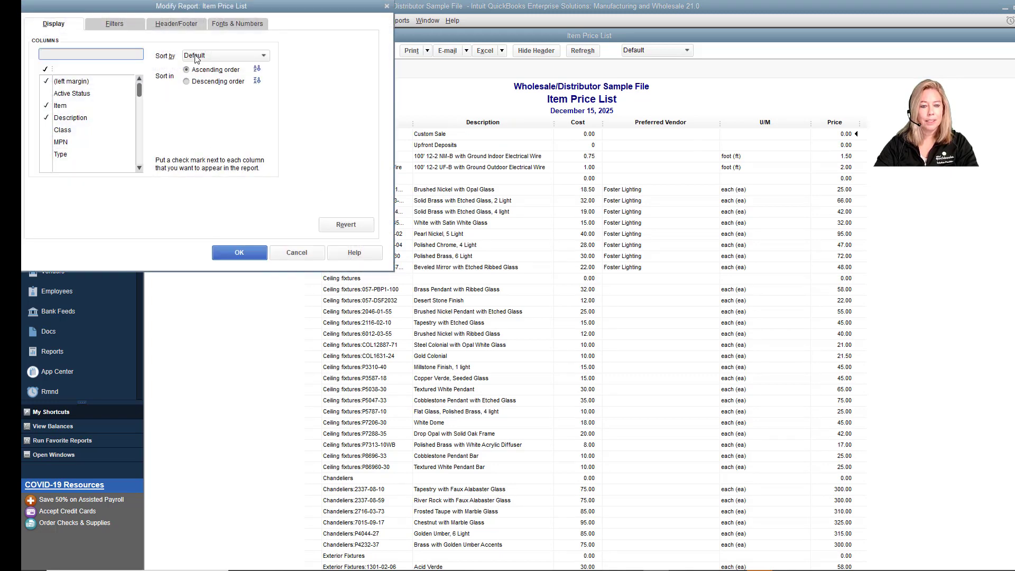
{"action": "left_click", "coordinate": [112, 29]}
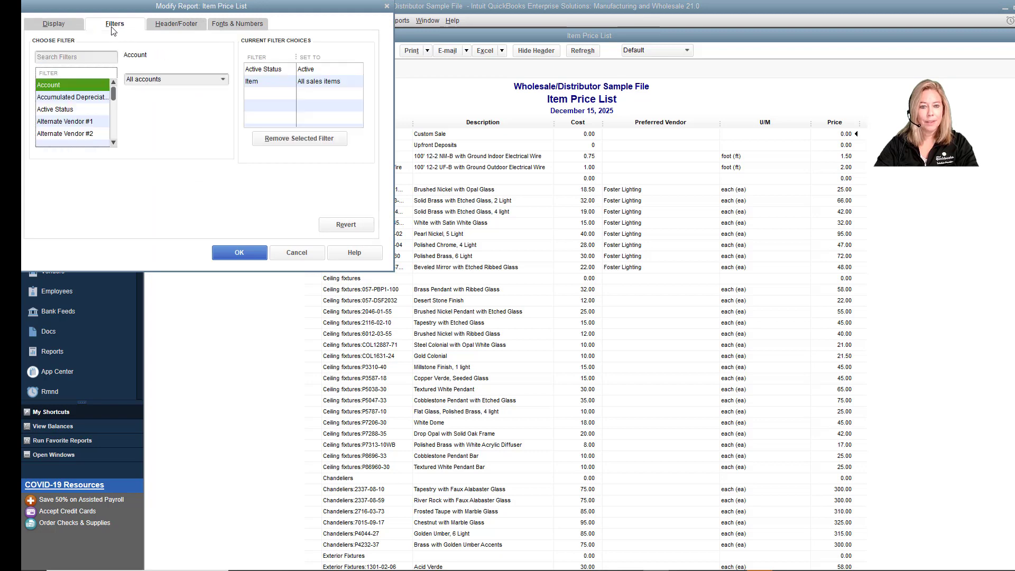
{"action": "left_click", "coordinate": [95, 58]}
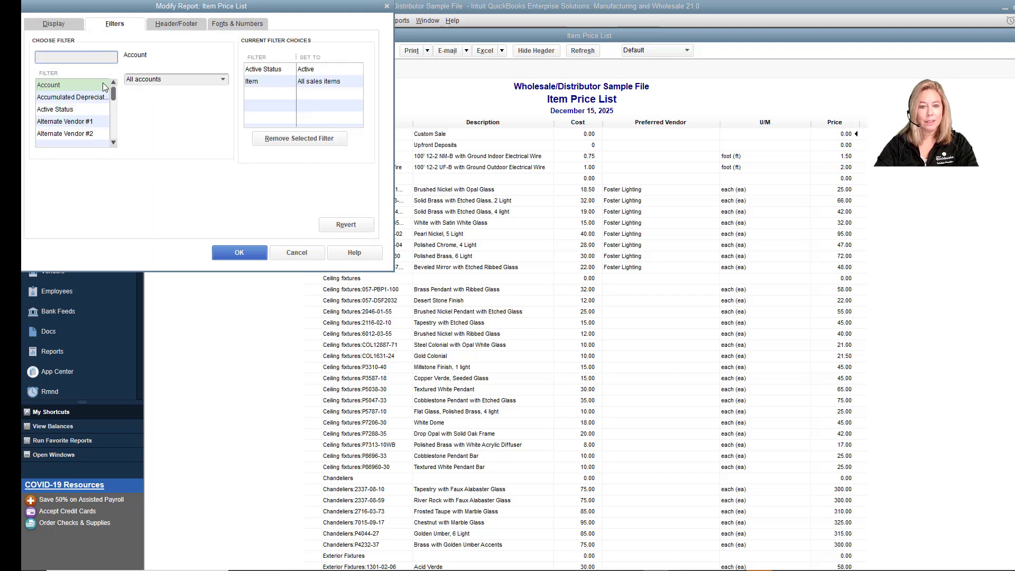
{"action": "scroll", "coordinate": [105, 88], "scroll_direction": "down", "scroll_amount": 12}
{"action": "left_click", "coordinate": [67, 87]}
{"action": "left_click", "coordinate": [226, 80]}
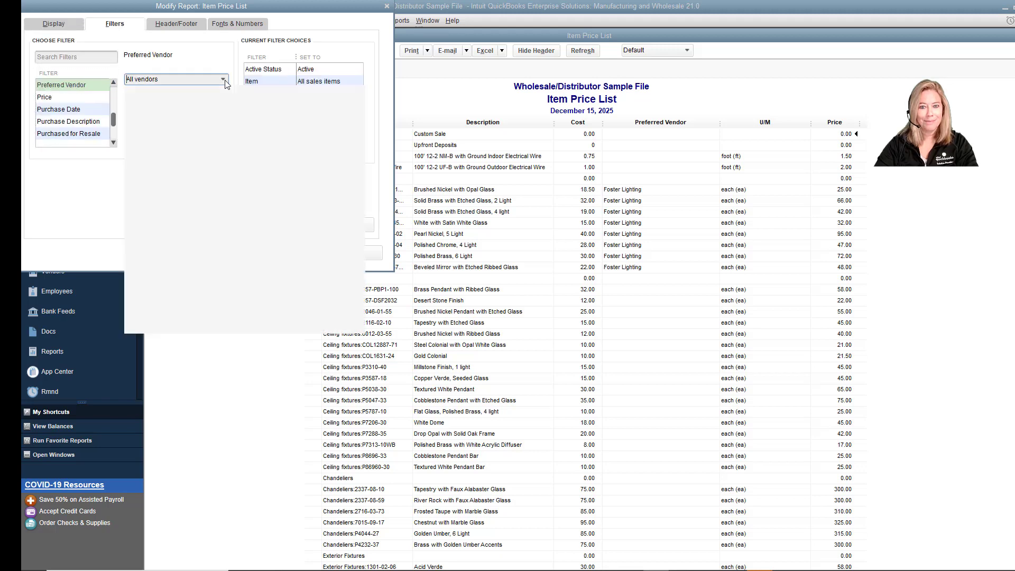
{"action": "left_click", "coordinate": [176, 324]}
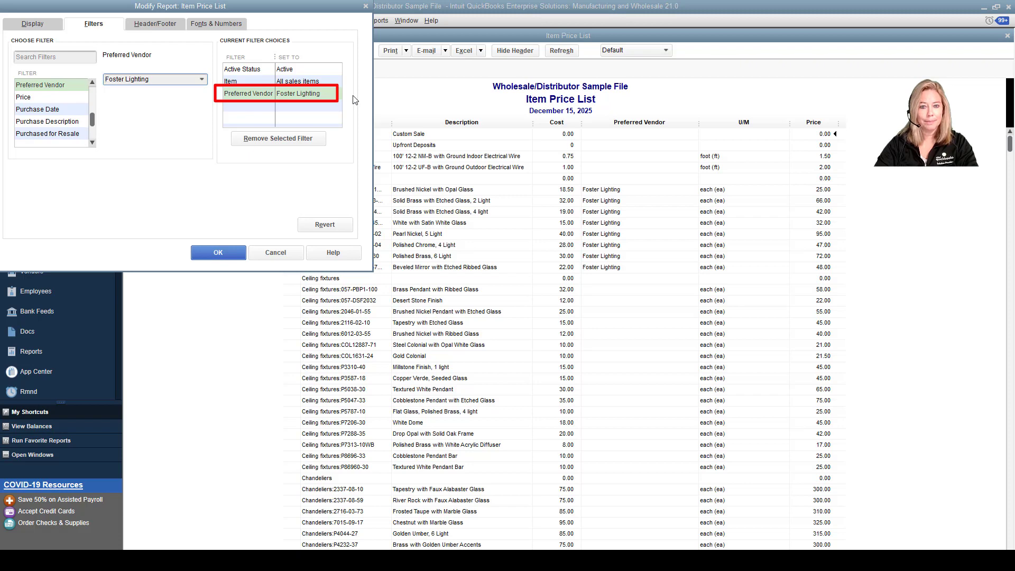
{"action": "left_click", "coordinate": [215, 254]}
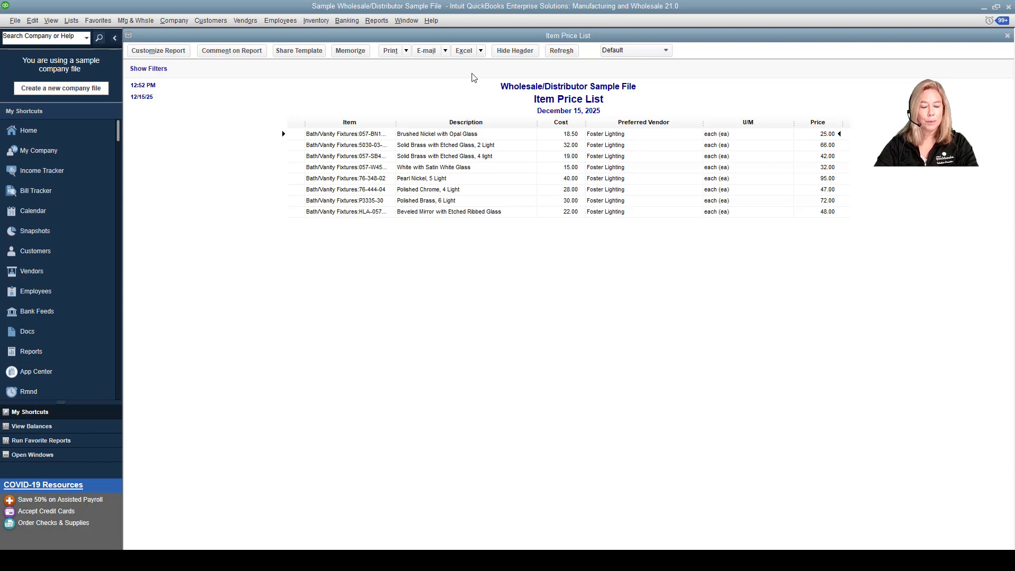
Export the filtered report to Excel as a new worksheet in a new workbook.
{"action": "left_click", "coordinate": [481, 55]}
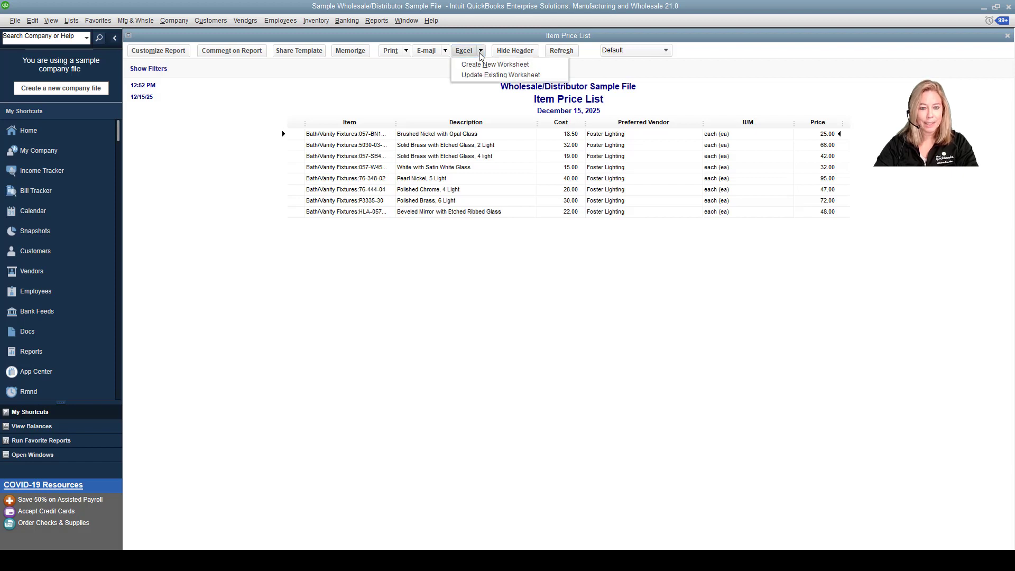
{"action": "left_click", "coordinate": [514, 65]}
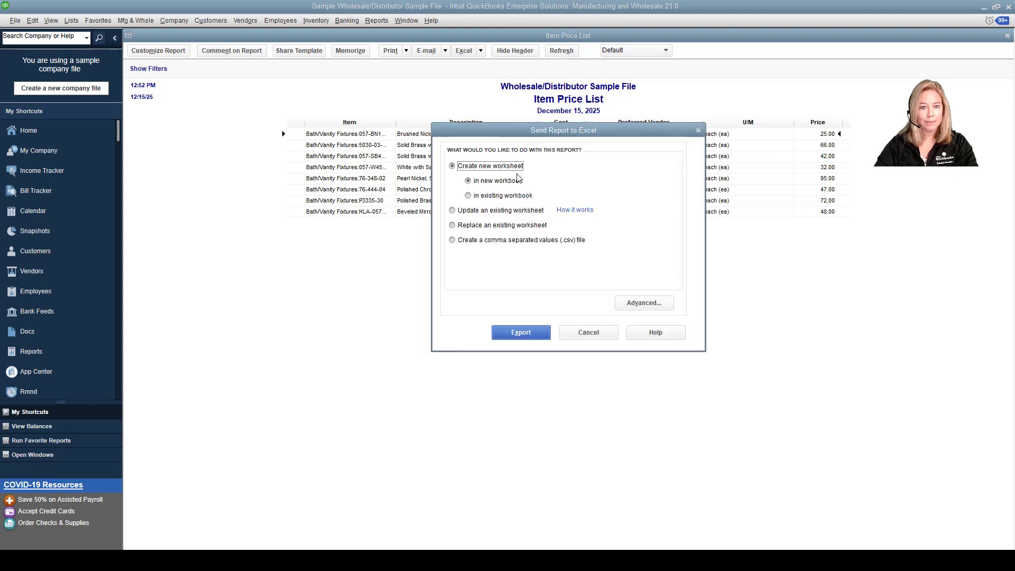
{"action": "left_click", "coordinate": [521, 332]}
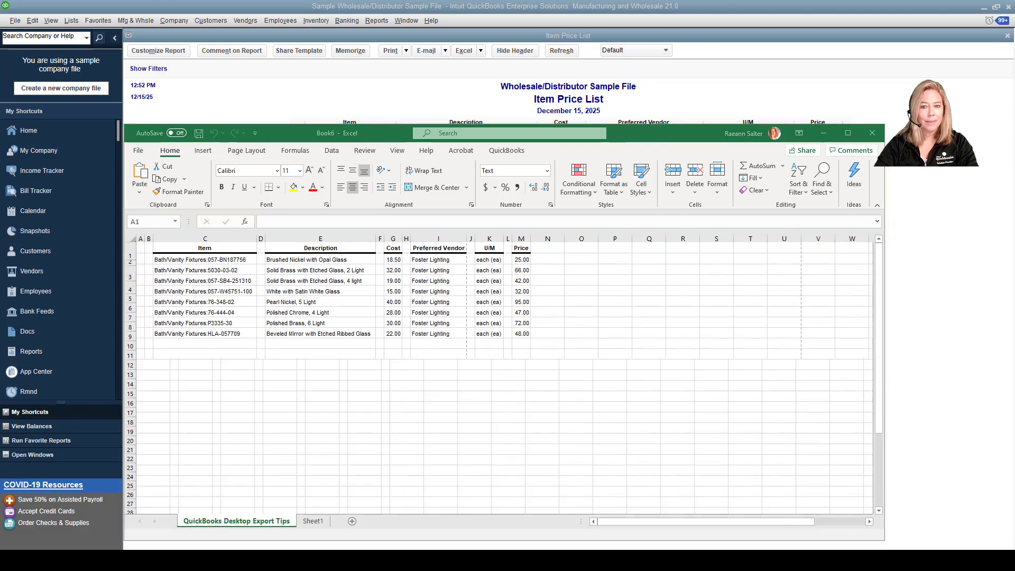
Return to QuickBooks and open the Lists menu after reviewing the Excel export.
{"action": "left_click", "coordinate": [71, 20]}
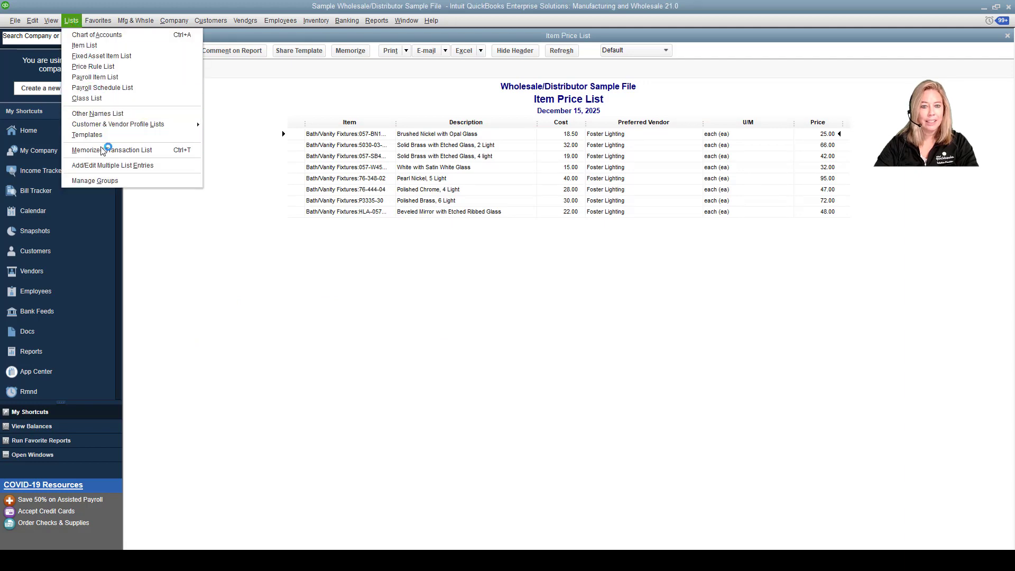
Open Add/Edit Multiple List Entries for Vendor Items, vendor Foster Lighting, and select the first Item Name cell.
{"action": "left_click", "coordinate": [103, 166]}
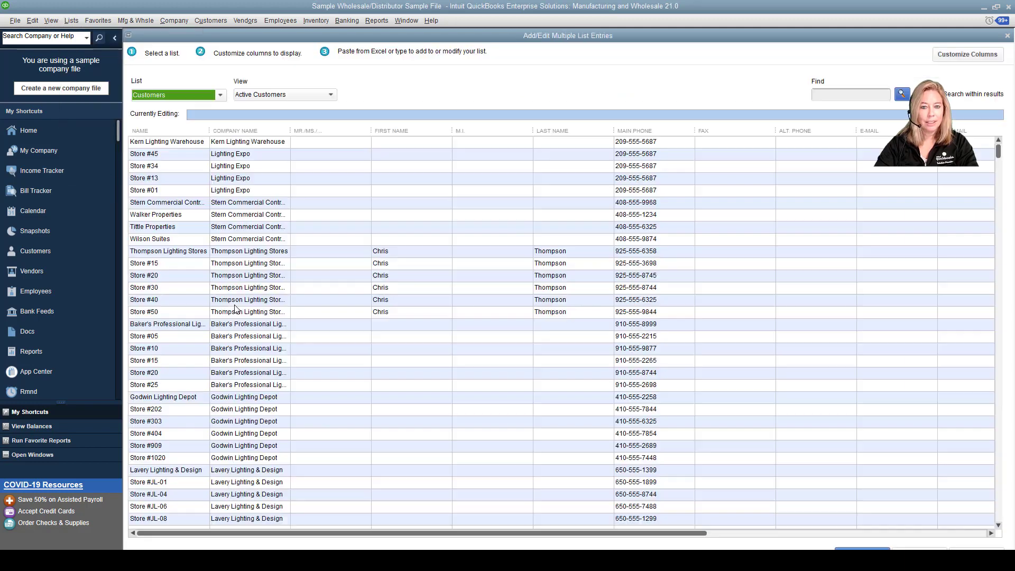
{"action": "left_click", "coordinate": [219, 96]}
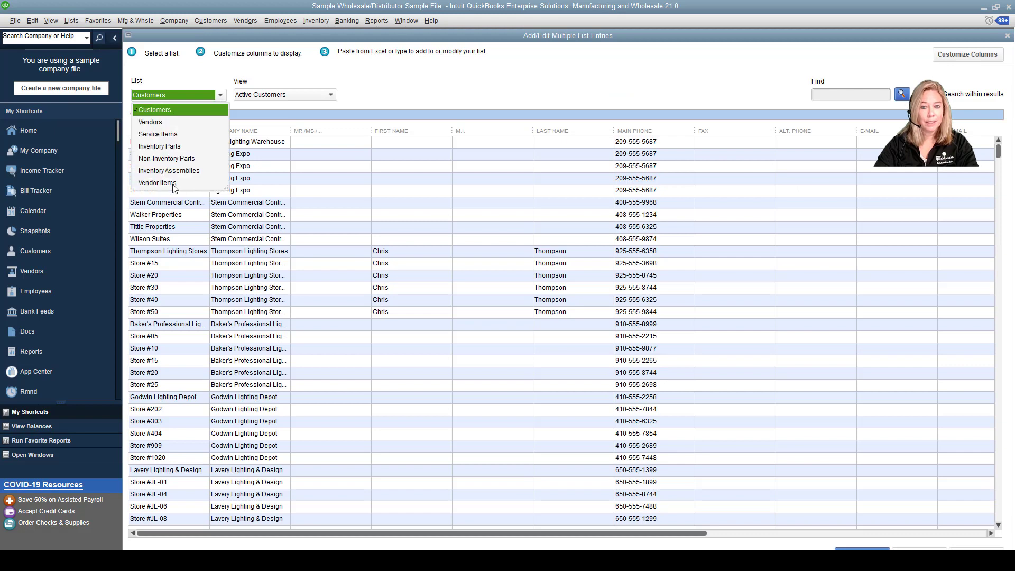
{"action": "left_click", "coordinate": [175, 187]}
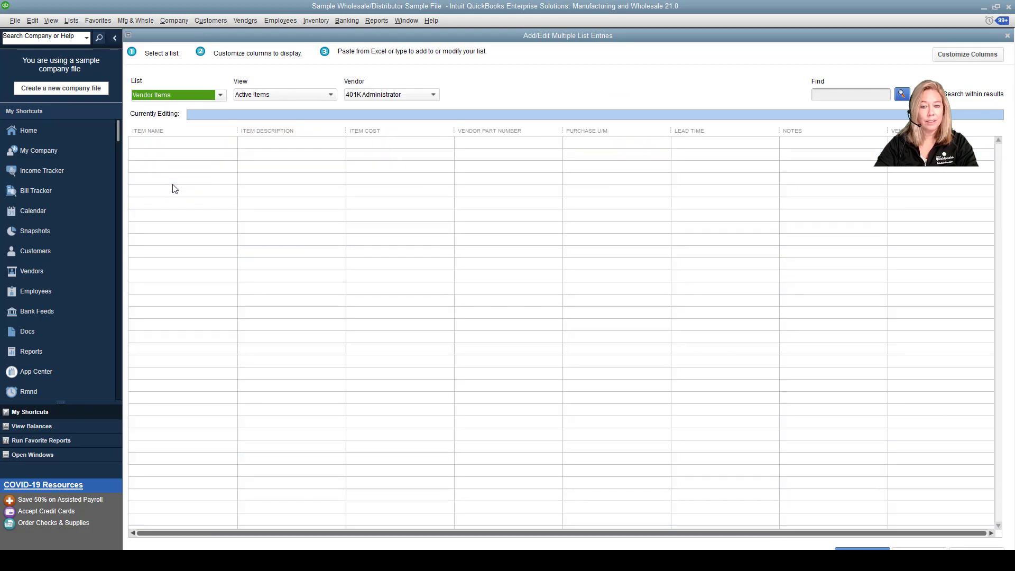
{"action": "left_click", "coordinate": [434, 96]}
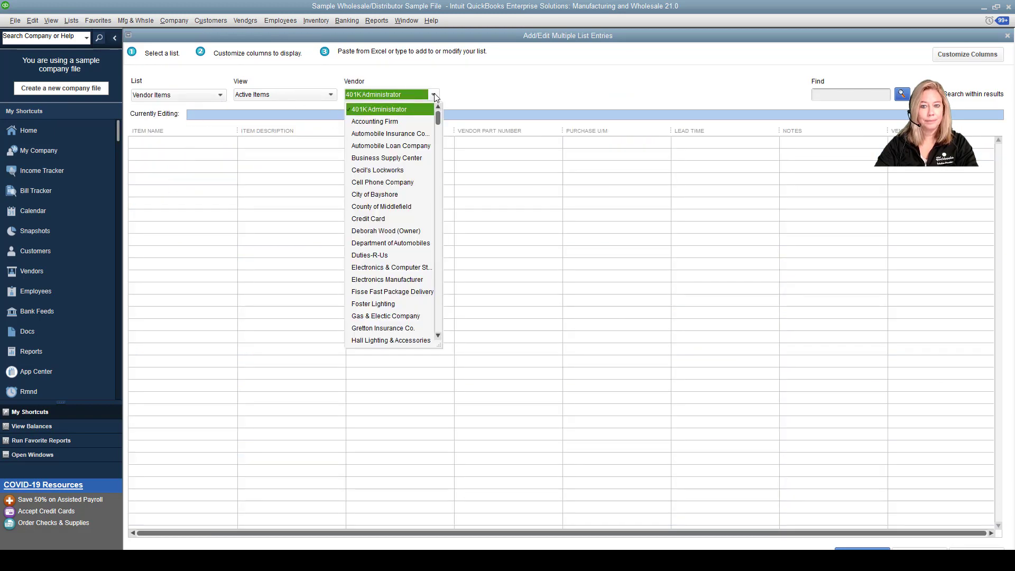
{"action": "left_click", "coordinate": [405, 303]}
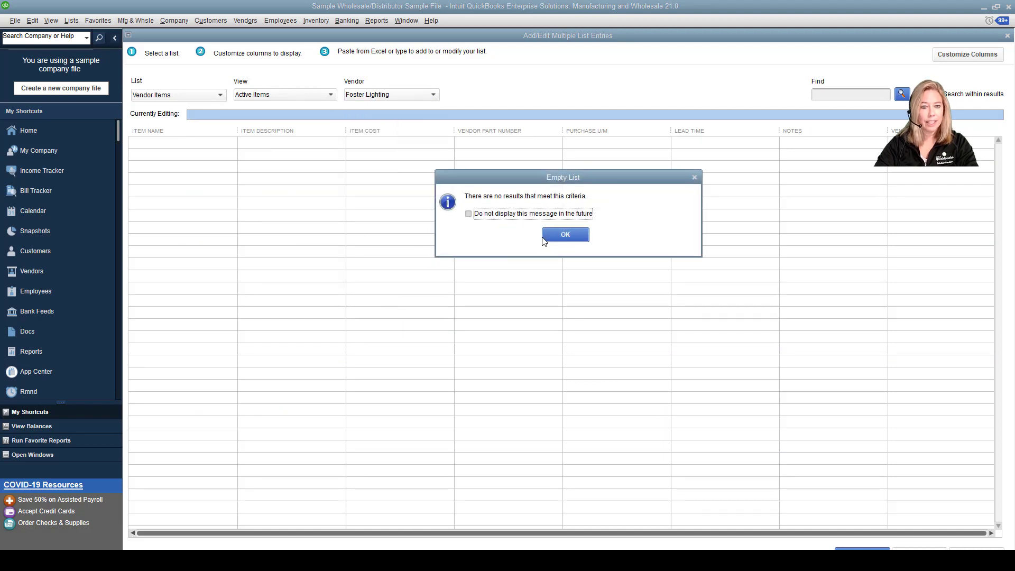
{"action": "left_click", "coordinate": [566, 235]}
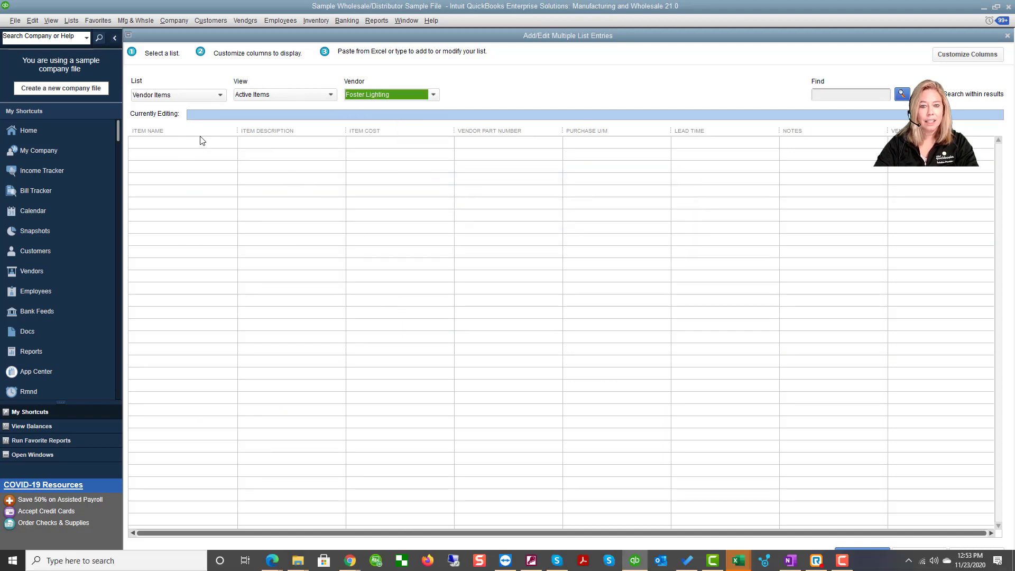
{"action": "left_click", "coordinate": [287, 140]}
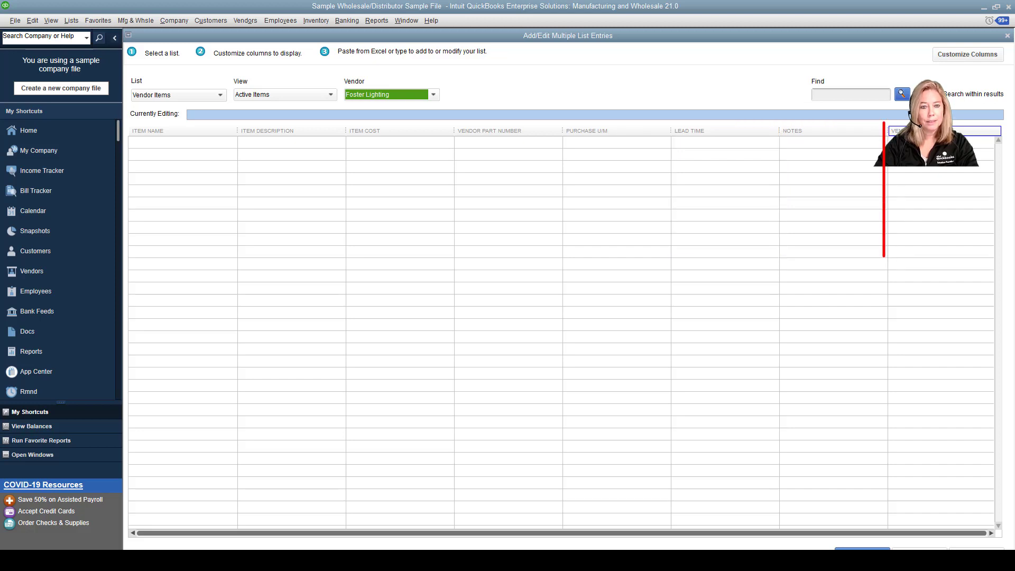
{"action": "left_click", "coordinate": [224, 142]}
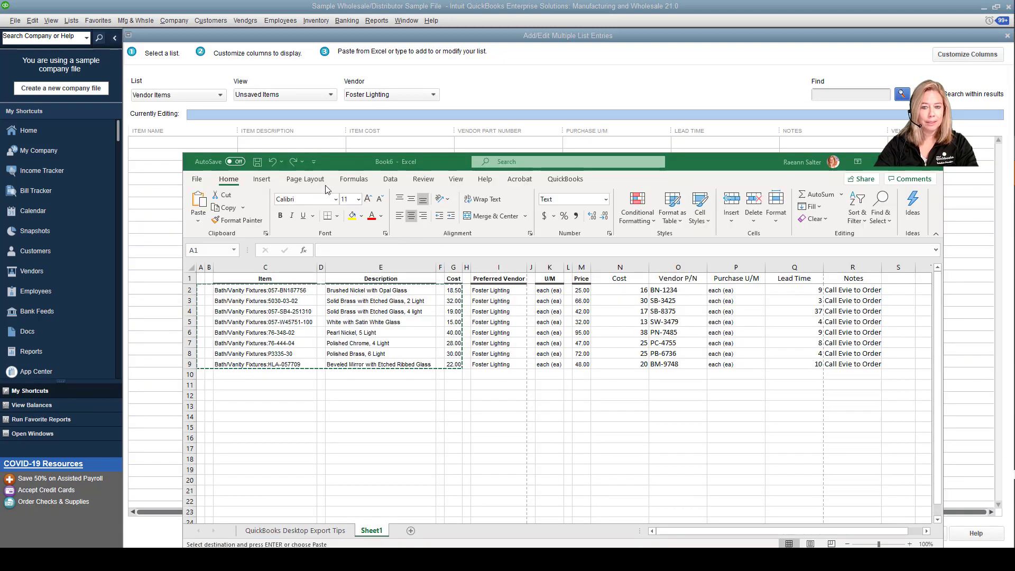
Redo deleting the narrow blank spacer columns so the data runs from column A to K.
{"action": "left_click", "coordinate": [293, 162]}
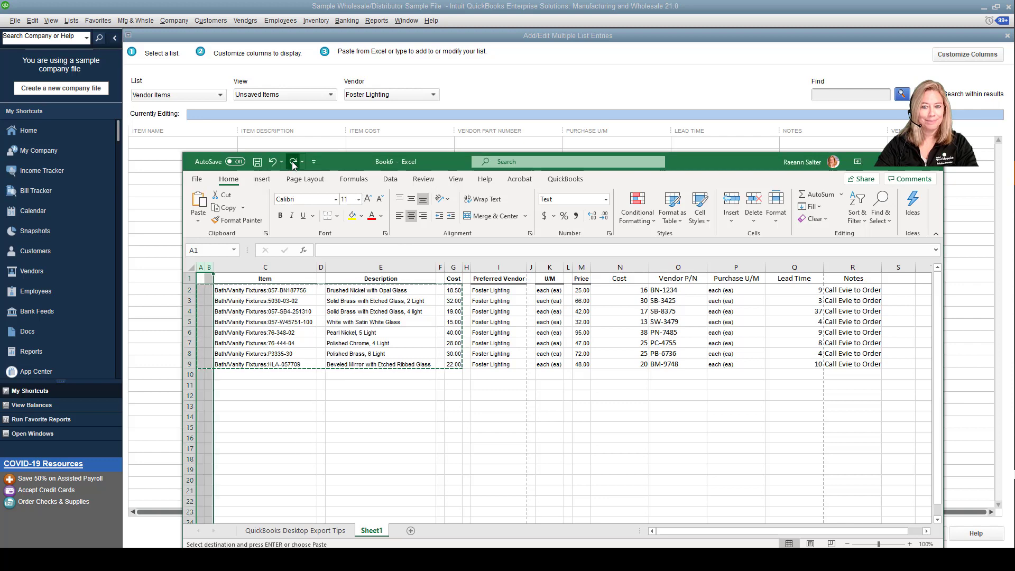
{"action": "left_click", "coordinate": [293, 162]}
{"action": "left_click", "coordinate": [293, 162]}
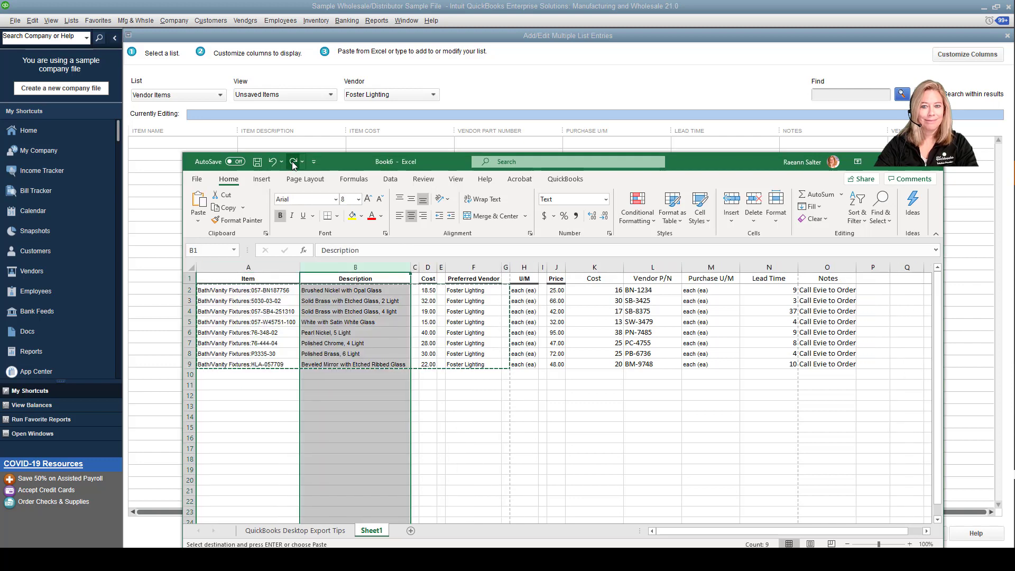
{"action": "left_click", "coordinate": [293, 162]}
{"action": "left_click", "coordinate": [293, 162]}
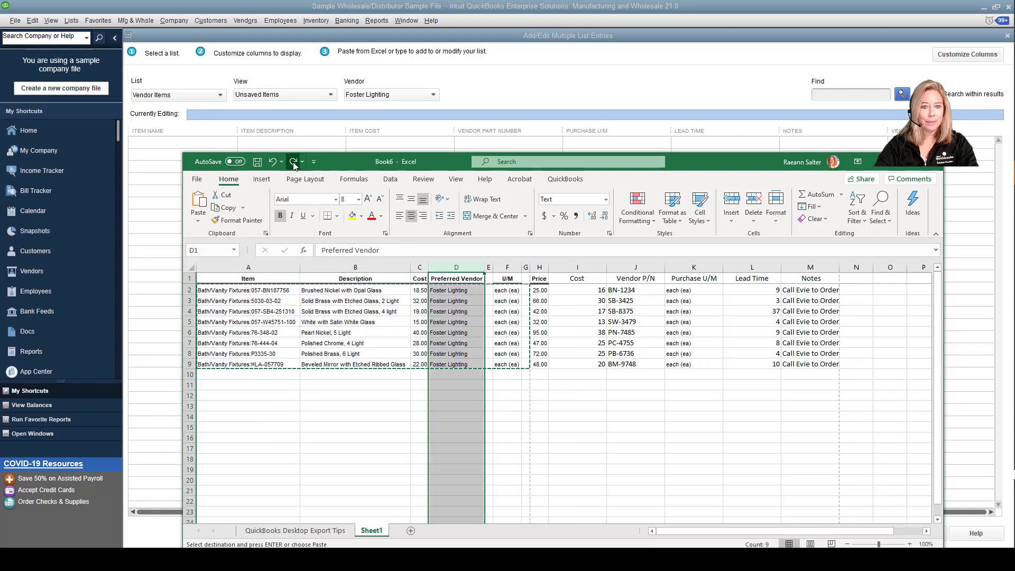
{"action": "left_click", "coordinate": [293, 162]}
{"action": "left_click", "coordinate": [293, 161]}
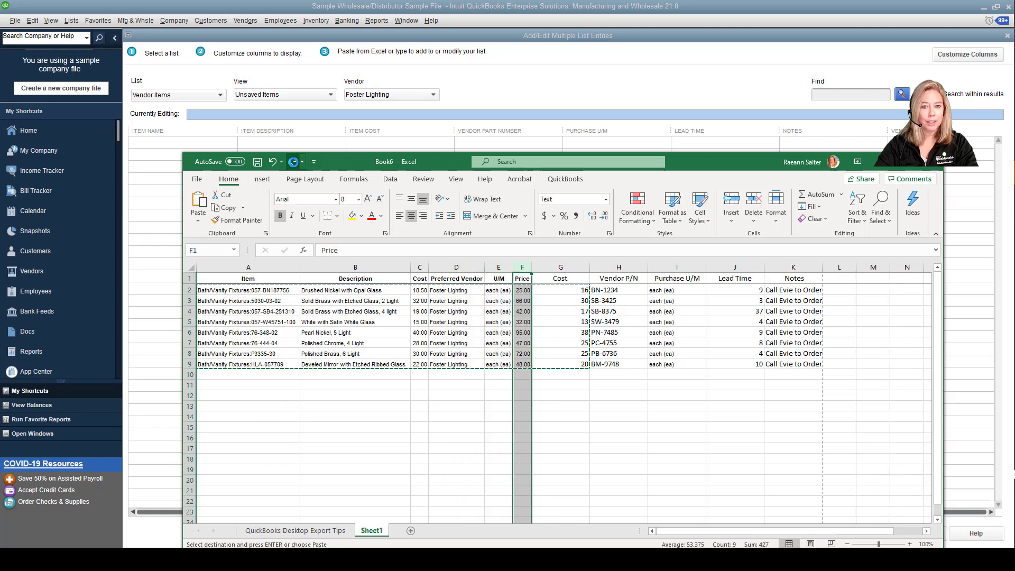
Review the second Cost, Vendor P/N, Purchase U/M, Lead Time and Notes columns.
{"action": "left_click", "coordinate": [560, 268]}
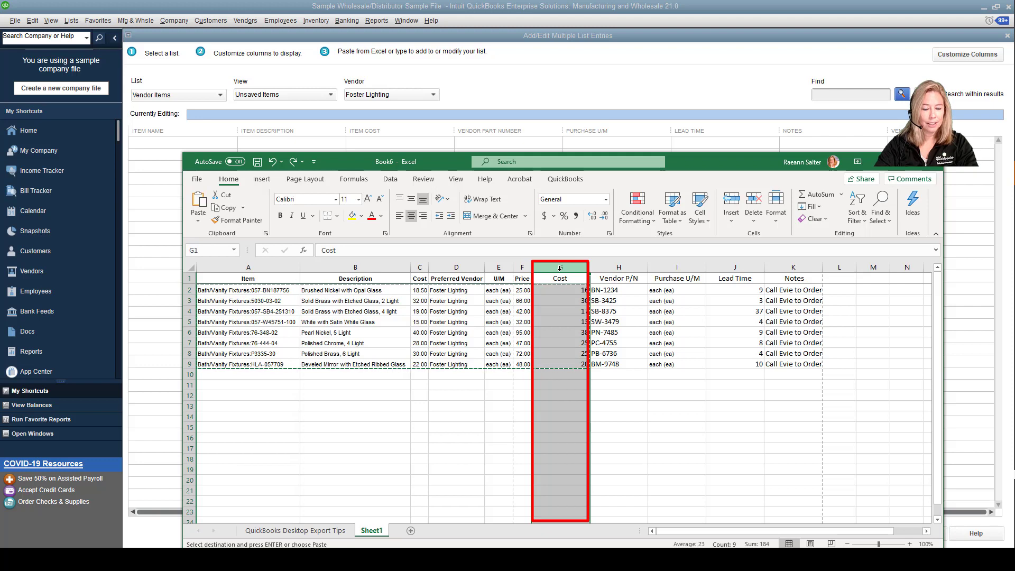
{"action": "left_click", "coordinate": [633, 267]}
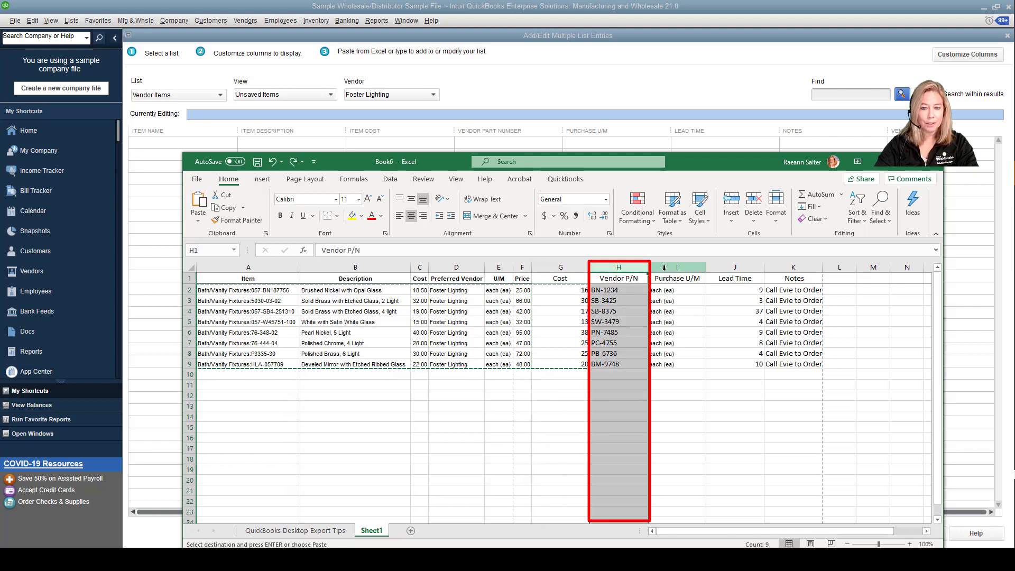
{"action": "left_click", "coordinate": [670, 268]}
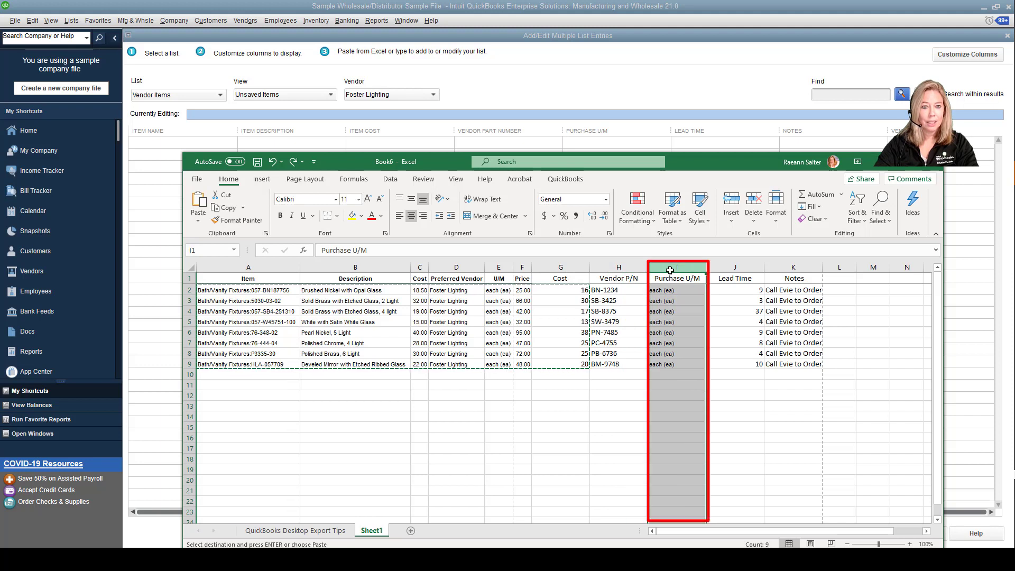
{"action": "left_click", "coordinate": [730, 268]}
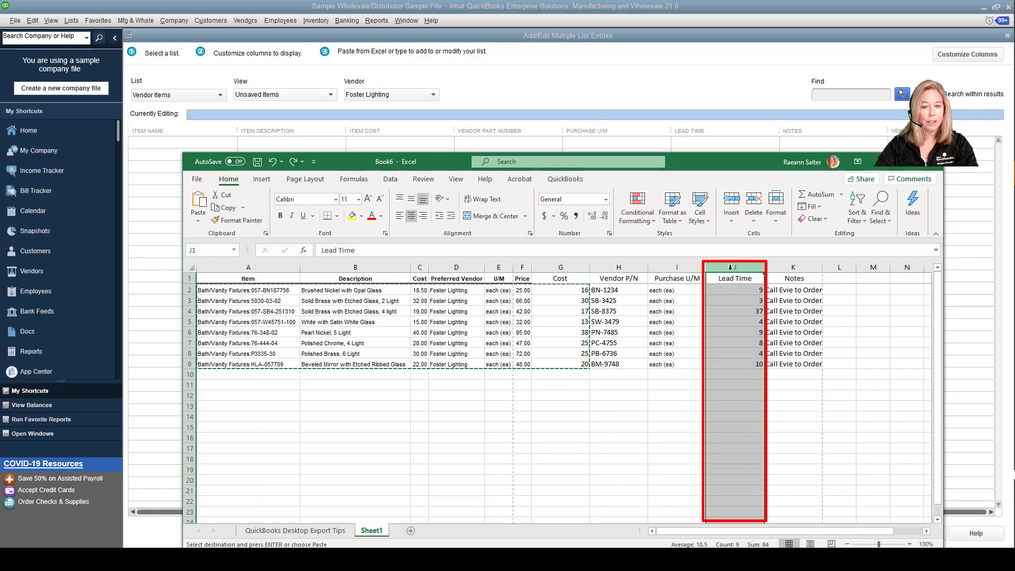
{"action": "left_click", "coordinate": [782, 268]}
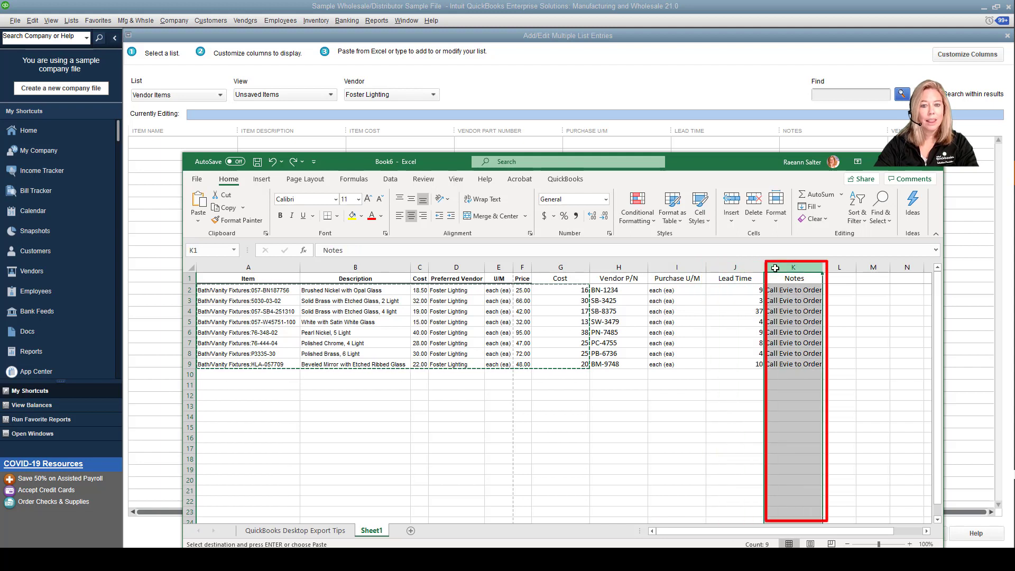
{"action": "left_click", "coordinate": [899, 132]}
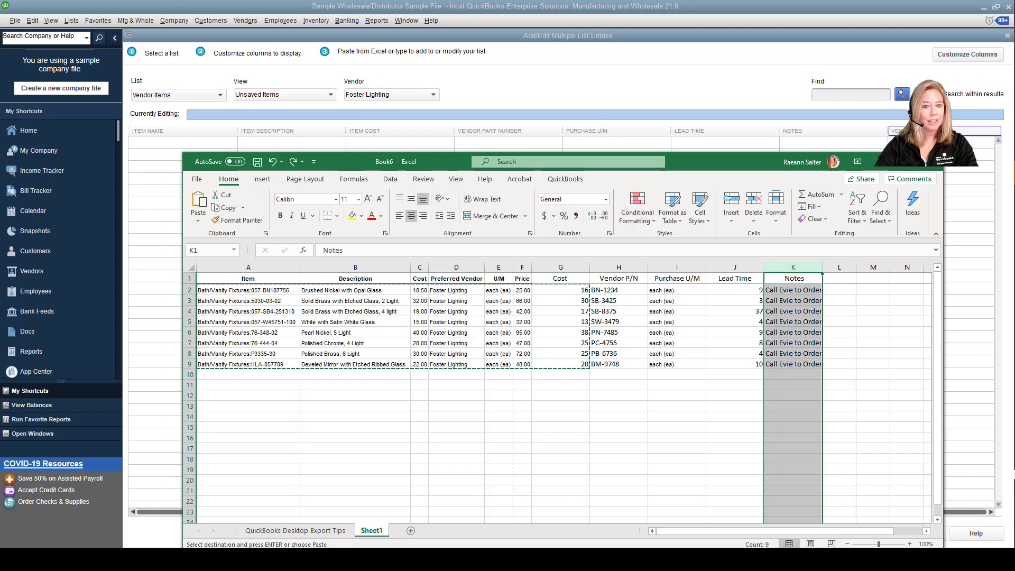
{"action": "left_click", "coordinate": [816, 299]}
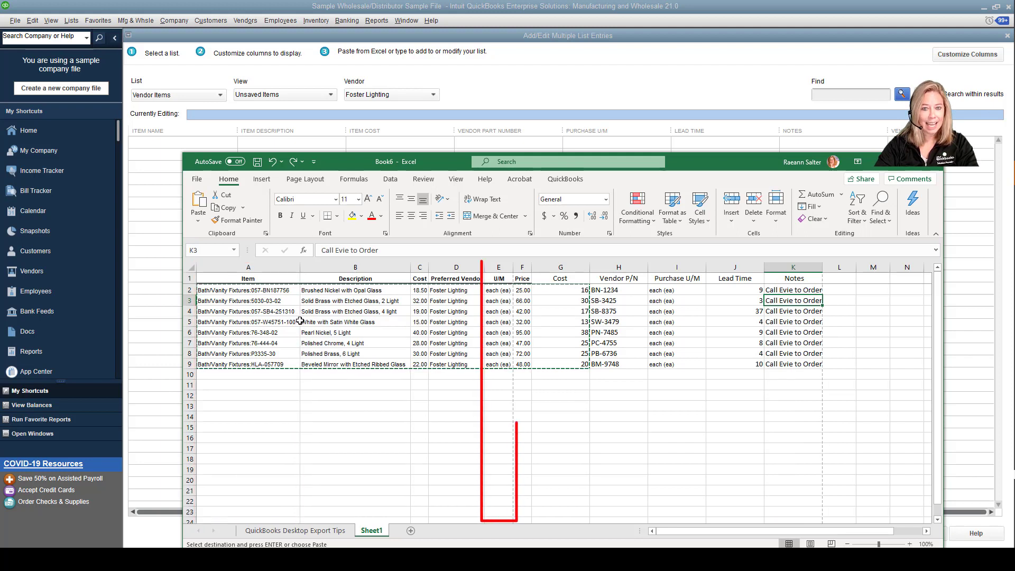
Delete columns C:F (first Cost, Preferred Vendor, U/M, Price) and select A2:G9.
{"action": "left_click", "coordinate": [262, 280]}
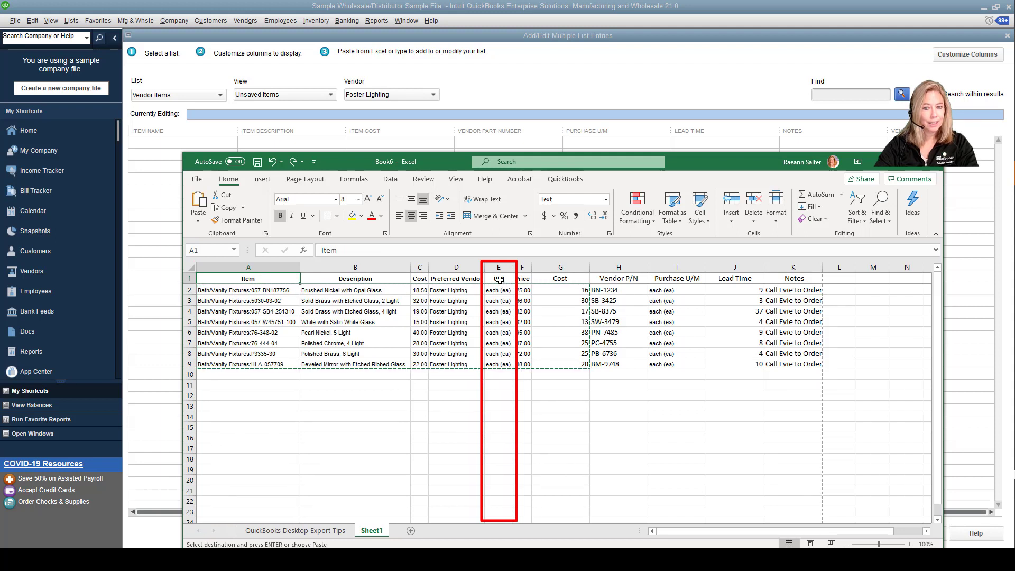
{"action": "left_click", "coordinate": [666, 280]}
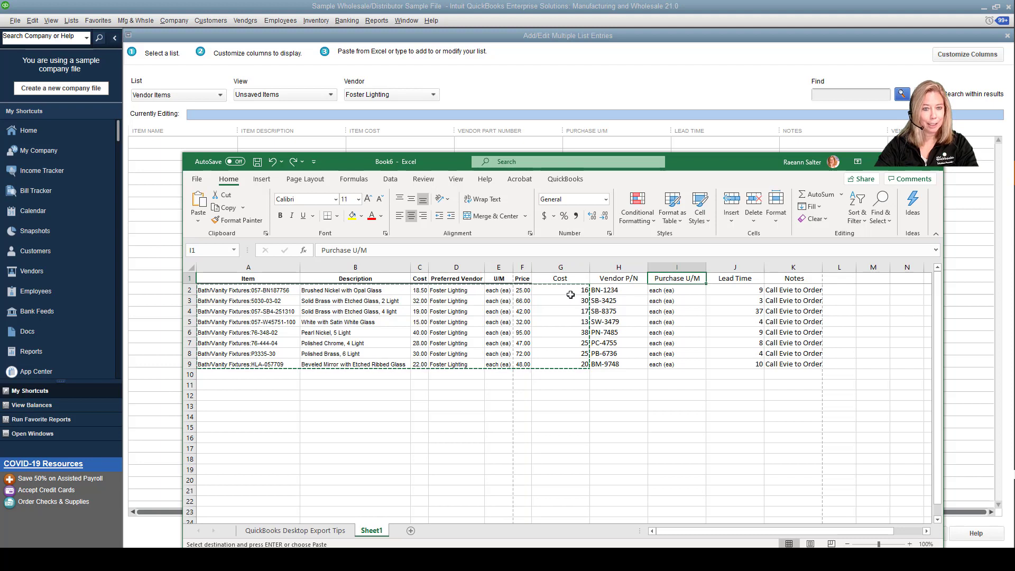
{"action": "left_click", "coordinate": [421, 266]}
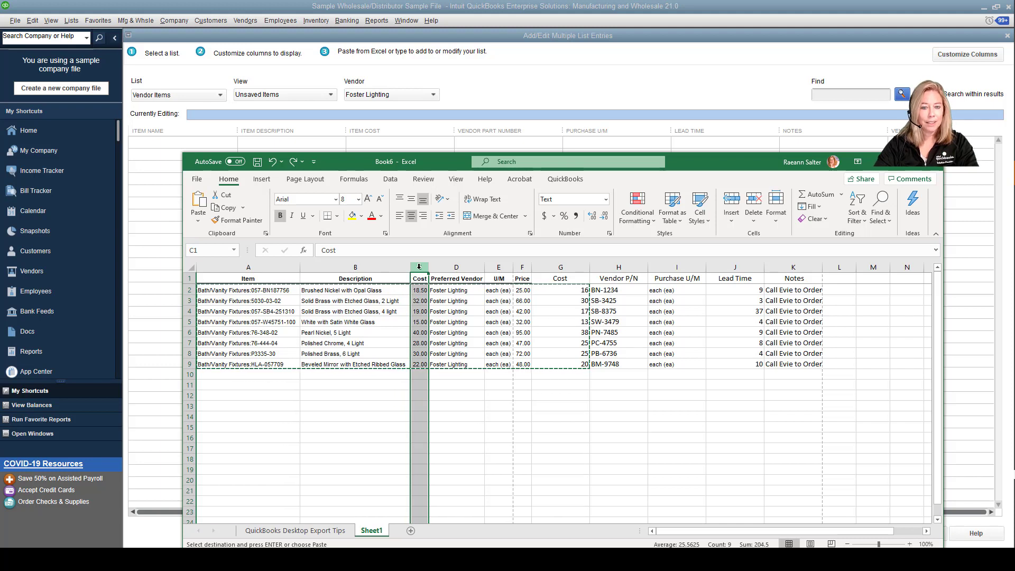
{"action": "left_click_drag", "start_coordinate": [419, 267], "coordinate": [523, 269]}
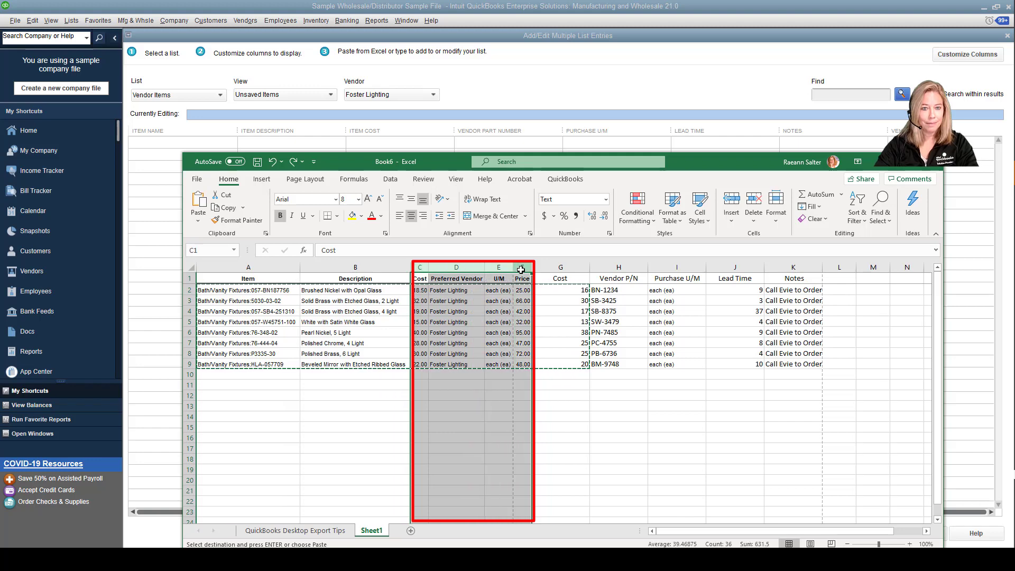
{"action": "right_click", "coordinate": [533, 271]}
{"action": "left_click", "coordinate": [551, 372]}
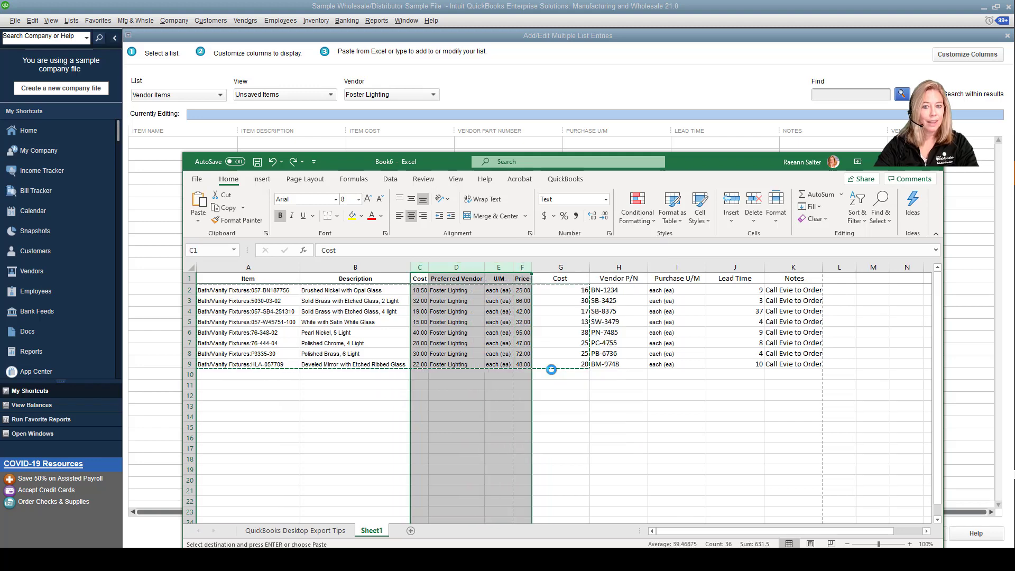
{"action": "left_click_drag", "start_coordinate": [250, 288], "coordinate": [676, 365]}
Copy Excel range A2:G9 and paste it into the grid's first Item Name cell.
{"action": "right_click", "coordinate": [591, 319]}
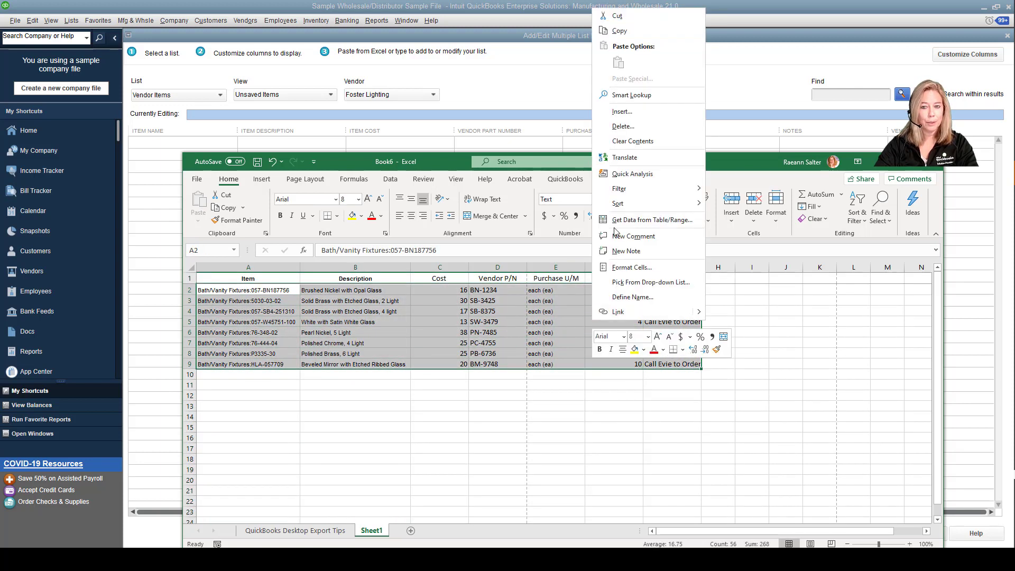
{"action": "left_click", "coordinate": [620, 31]}
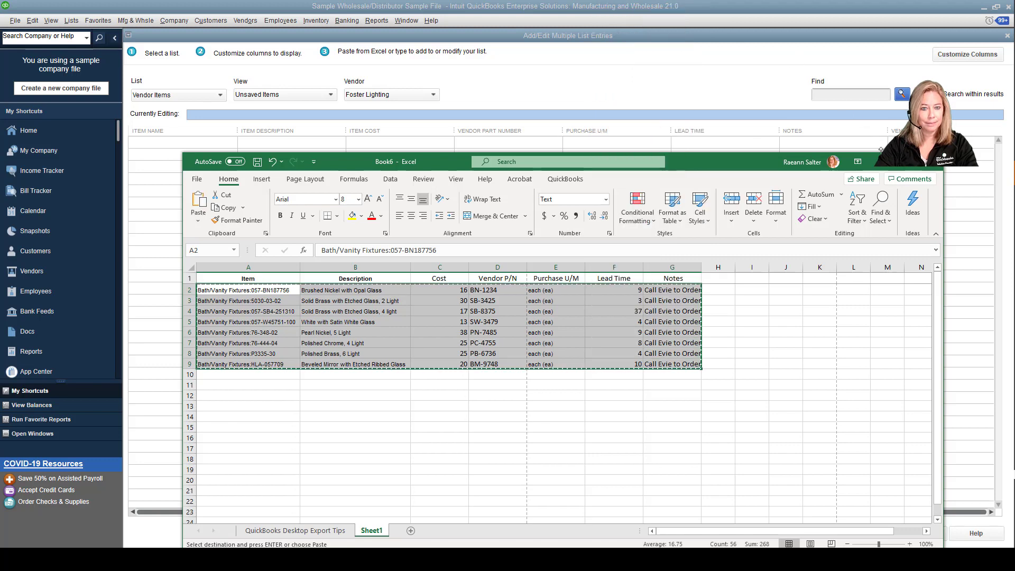
{"action": "right_click", "coordinate": [208, 146]}
{"action": "left_click", "coordinate": [222, 171]}
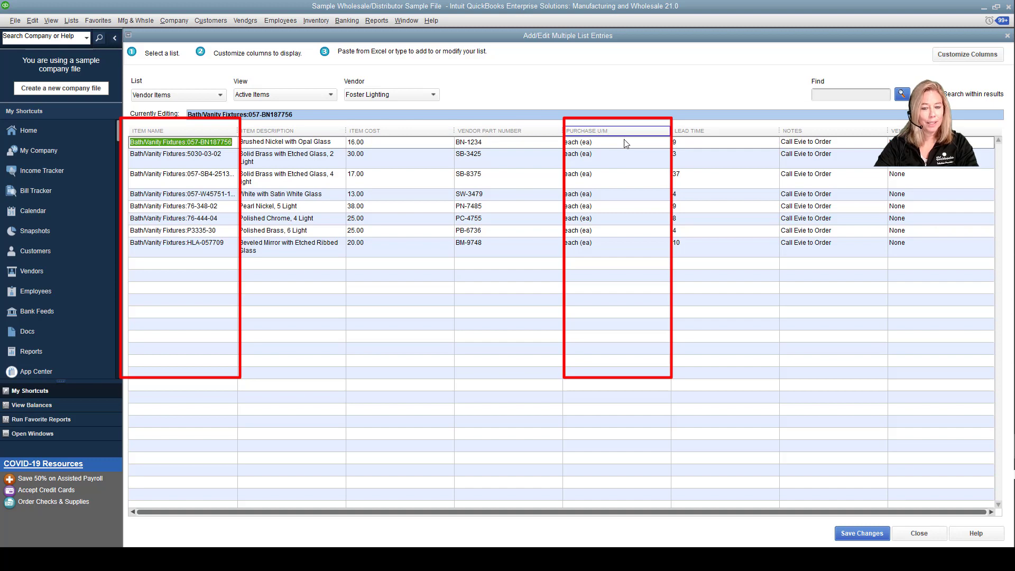
Clear the stray 'ea' from the empty row and save the eight Foster Lighting vendor items.
{"action": "left_click", "coordinate": [617, 265]}
{"action": "type", "text": "ea"}
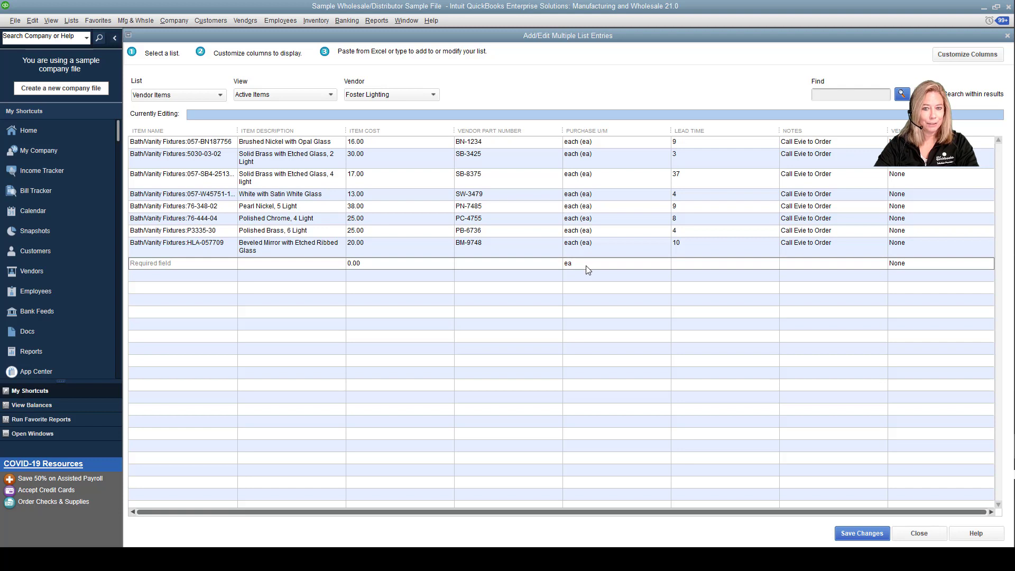
{"action": "key", "text": "BackSpace"}
{"action": "key", "text": "BackSpace"}
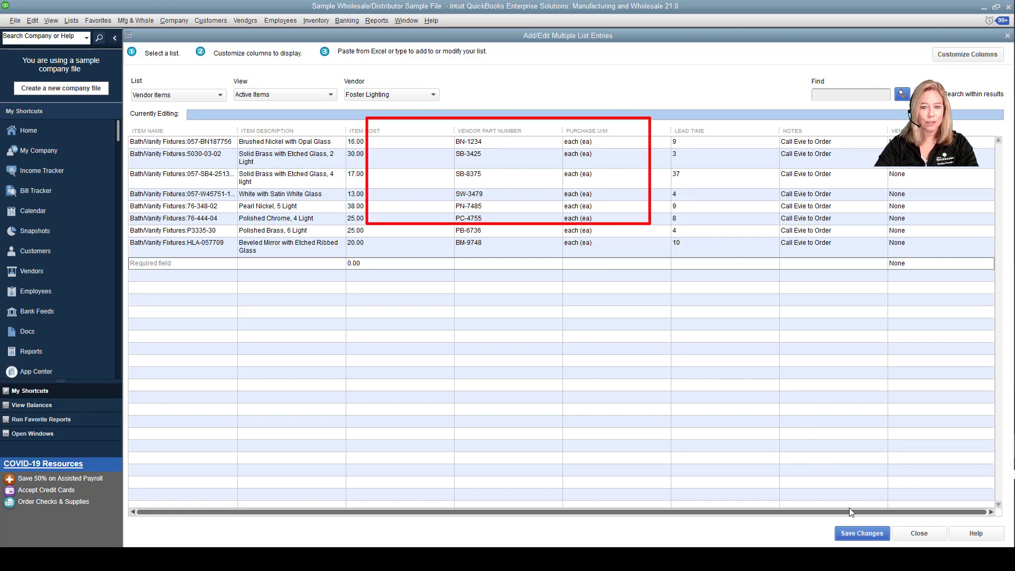
{"action": "left_click", "coordinate": [863, 534]}
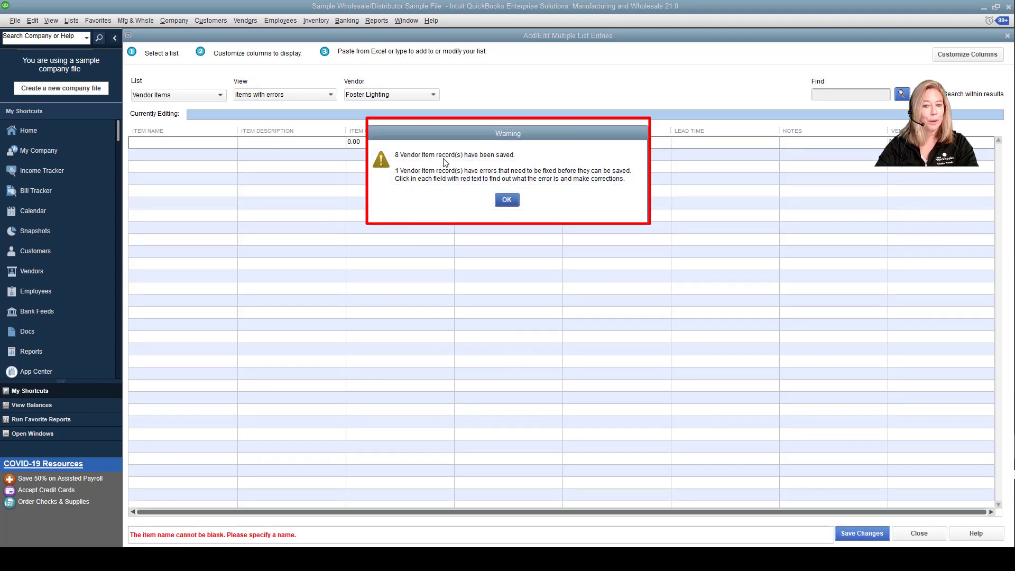
Close the multiple list entries window without saving the blank vendor item, then exit the Item Price List report.
{"action": "left_click", "coordinate": [512, 202]}
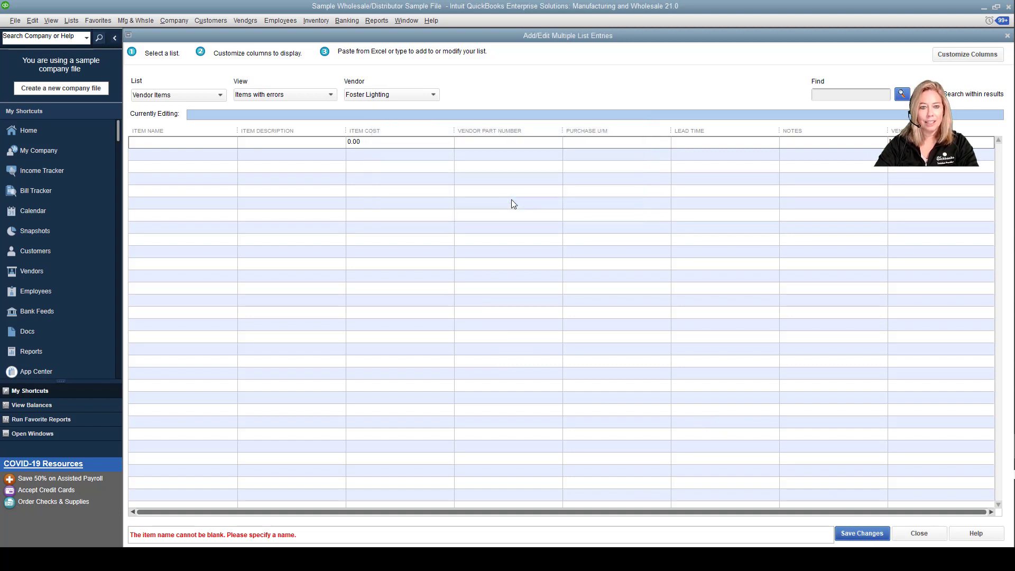
{"action": "key", "text": "Escape"}
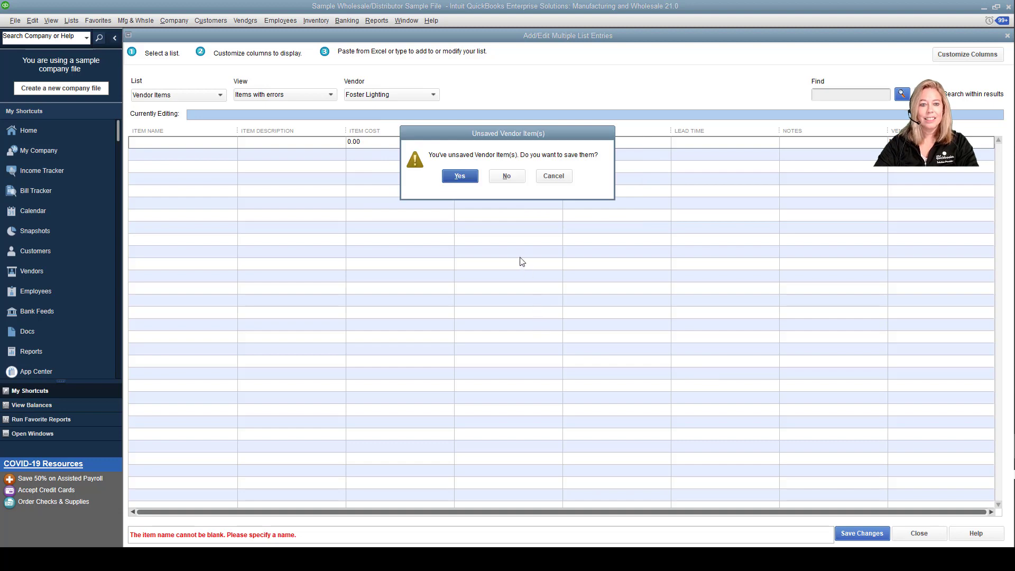
{"action": "left_click", "coordinate": [507, 180]}
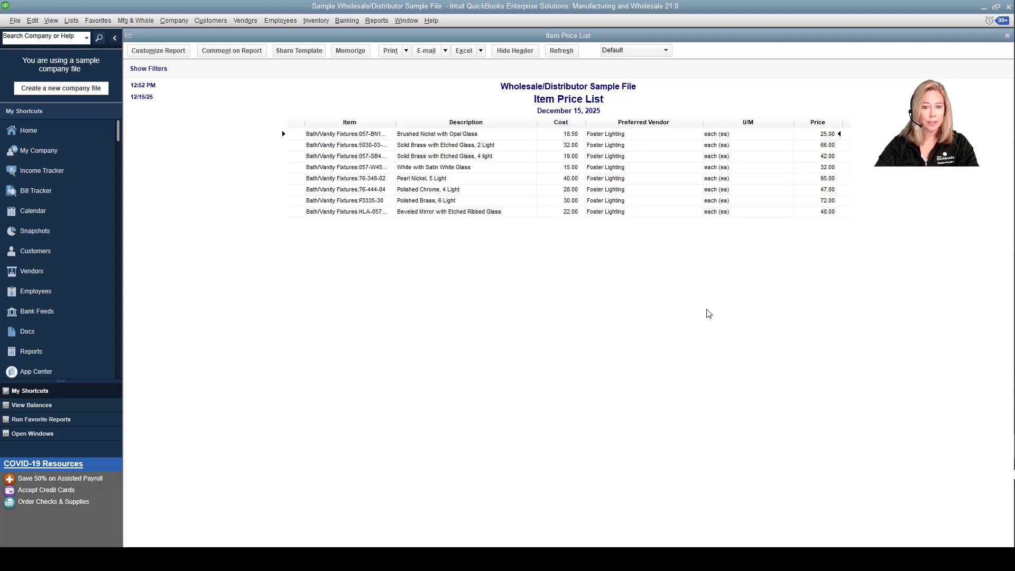
{"action": "key", "text": "Escape"}
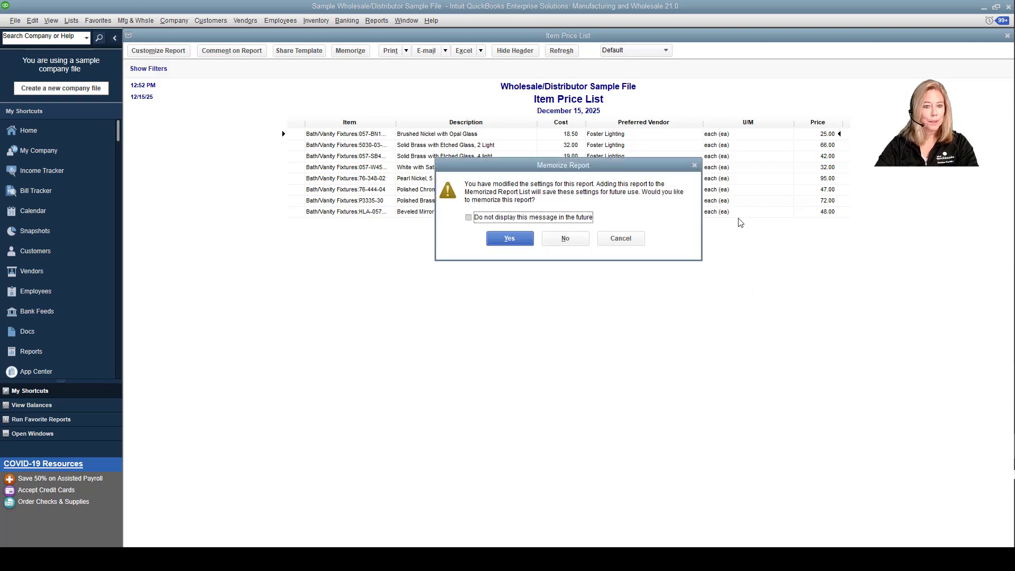